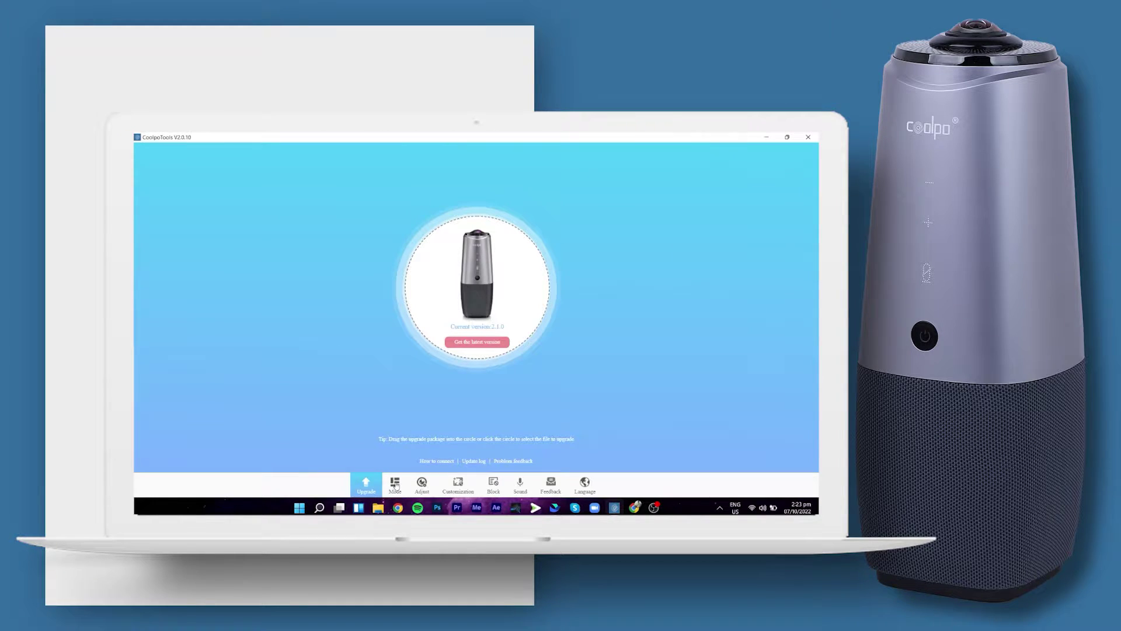
Step: Switch to the live 360° camera view and dismiss the Mode popup
click(396, 484)
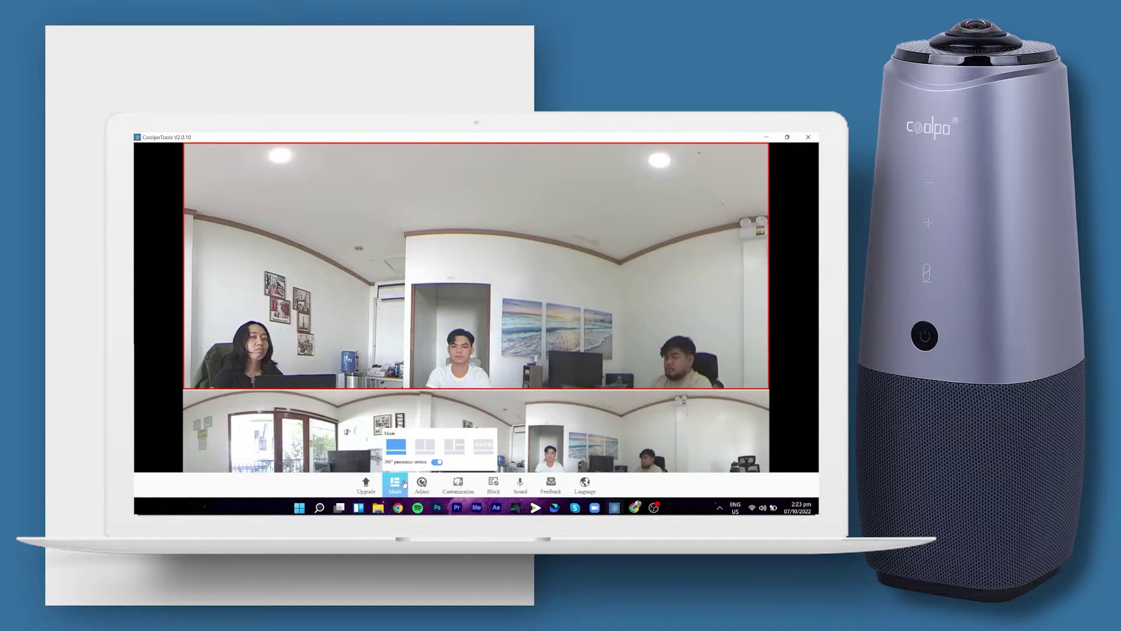
click(422, 483)
Step: In the Adjust panel, raise brightness to maximum, lower contrast and raise saturation
click(421, 483)
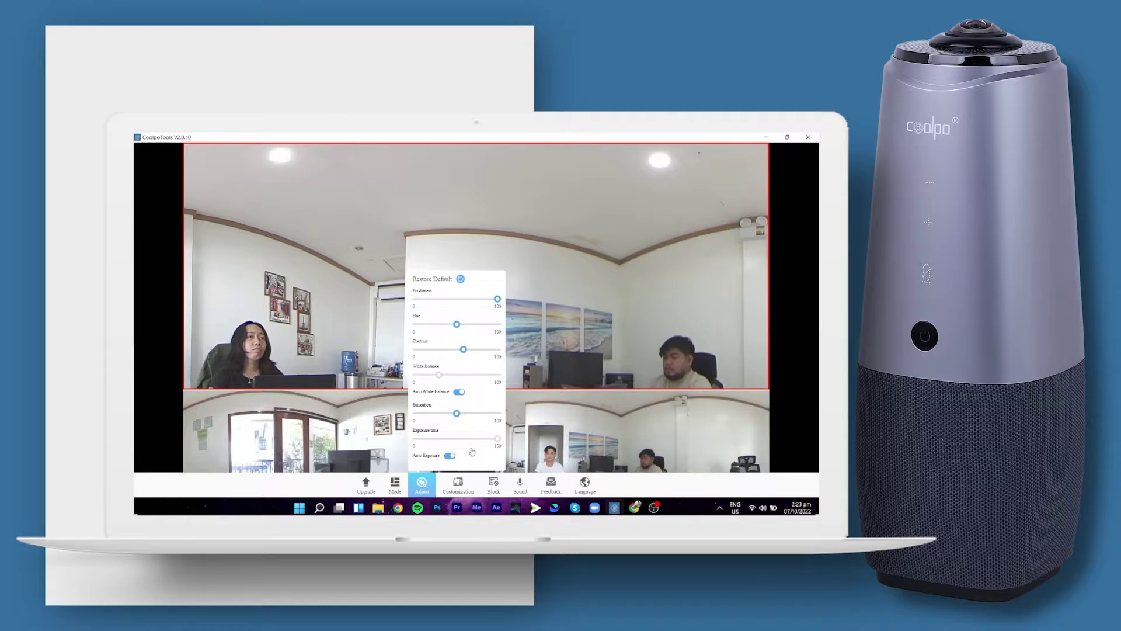
mouse_move(489, 299)
mouse_down()
mouse_move(417, 299)
mouse_move(497, 298)
mouse_up()
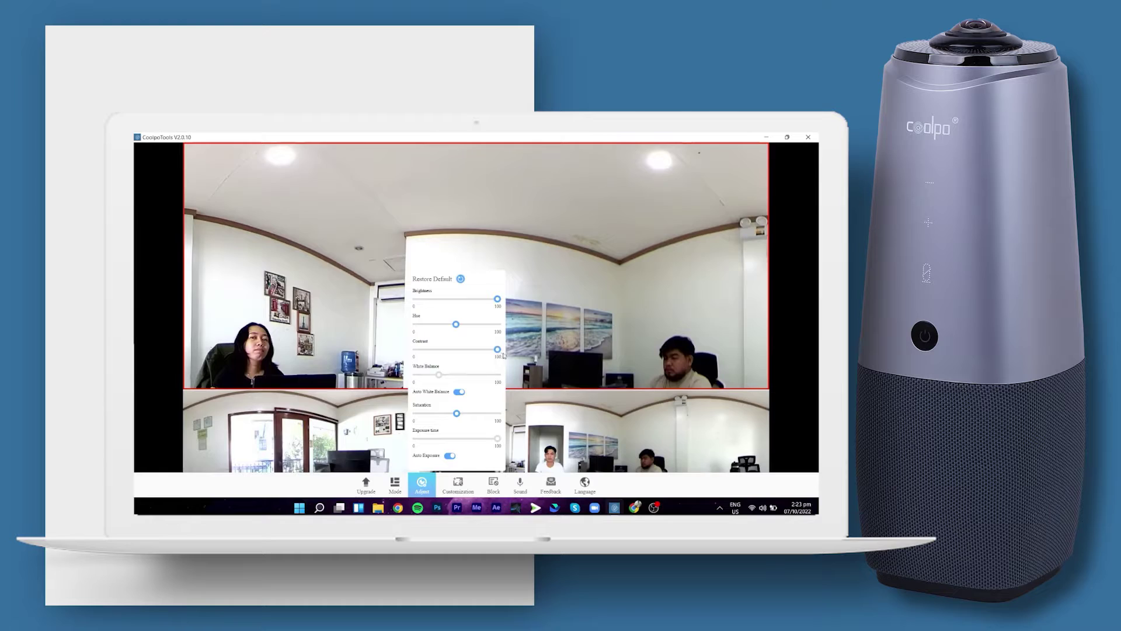
mouse_move(475, 350)
mouse_down()
mouse_move(442, 350)
mouse_move(461, 349)
mouse_up()
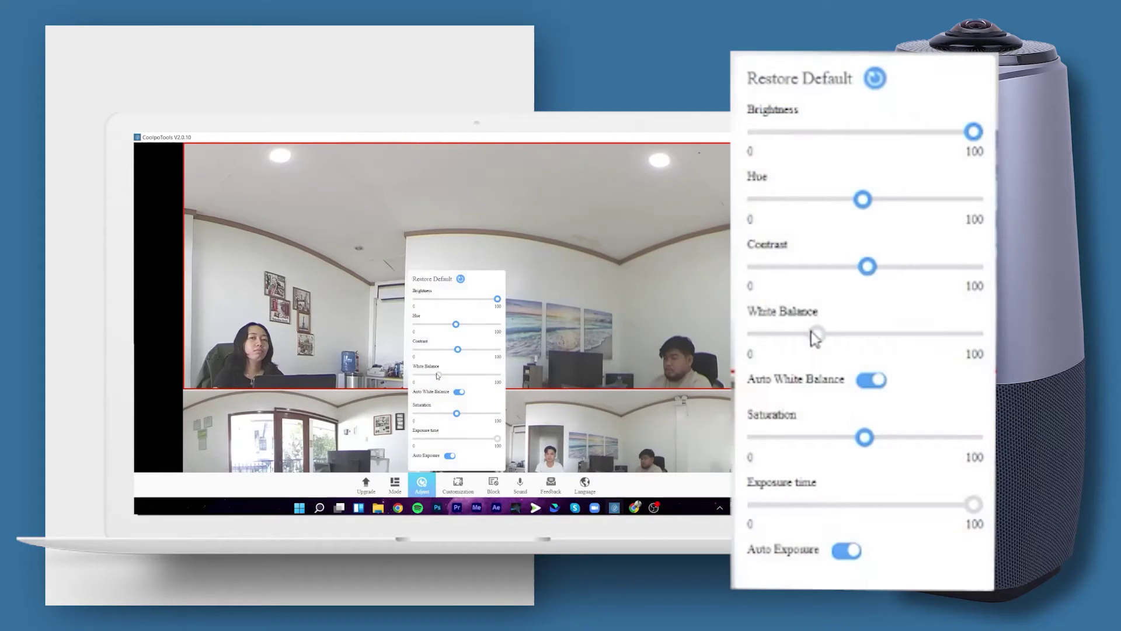
mouse_move(863, 436)
mouse_down()
mouse_move(974, 436)
mouse_move(876, 436)
mouse_up()
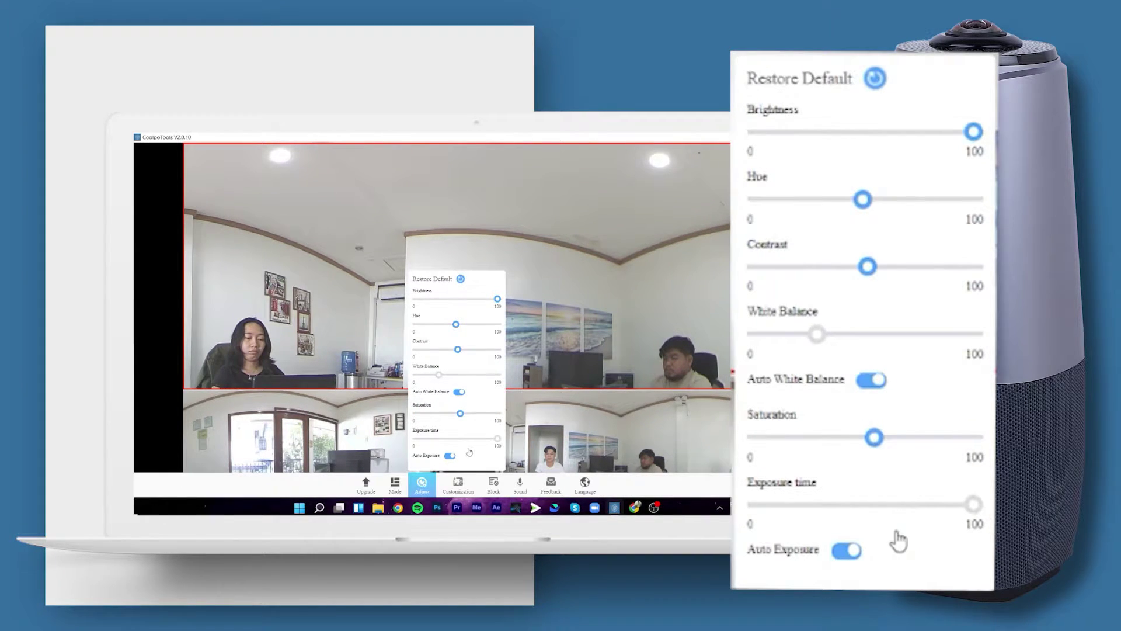
Step: Try a manual White Balance correction, then re-enable Auto White Balance and close Adjust
click(872, 380)
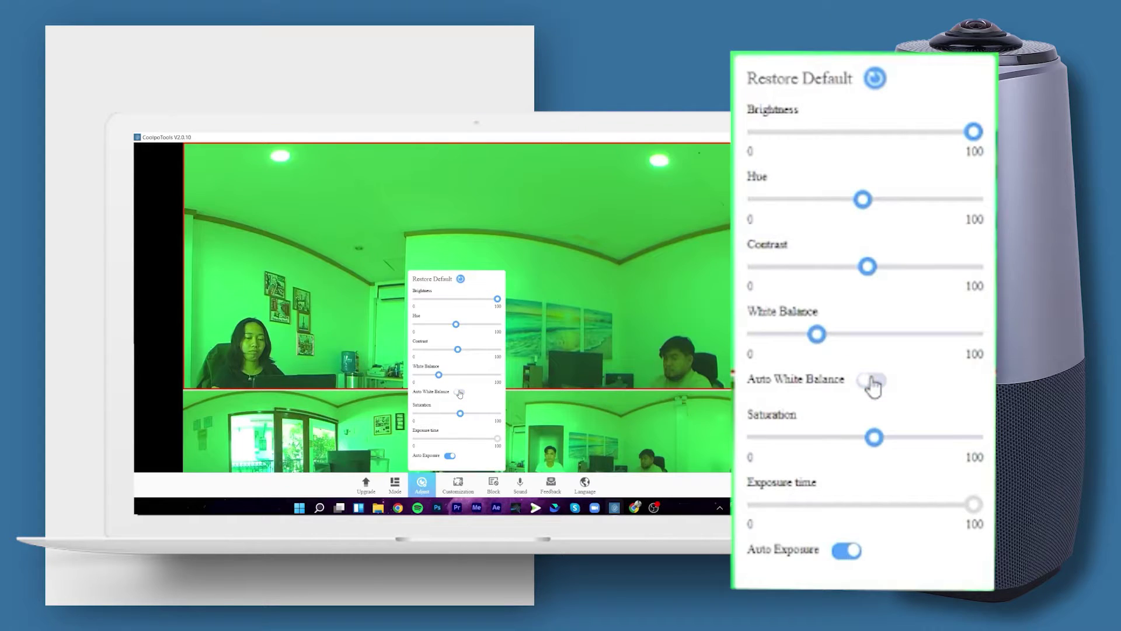
click(872, 380)
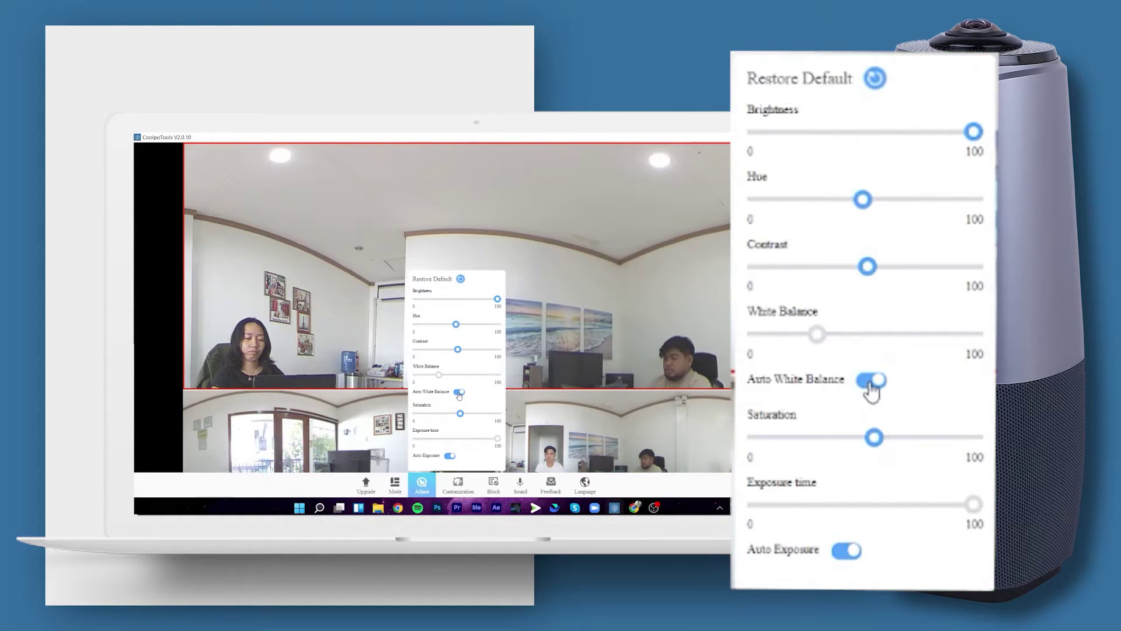
click(459, 392)
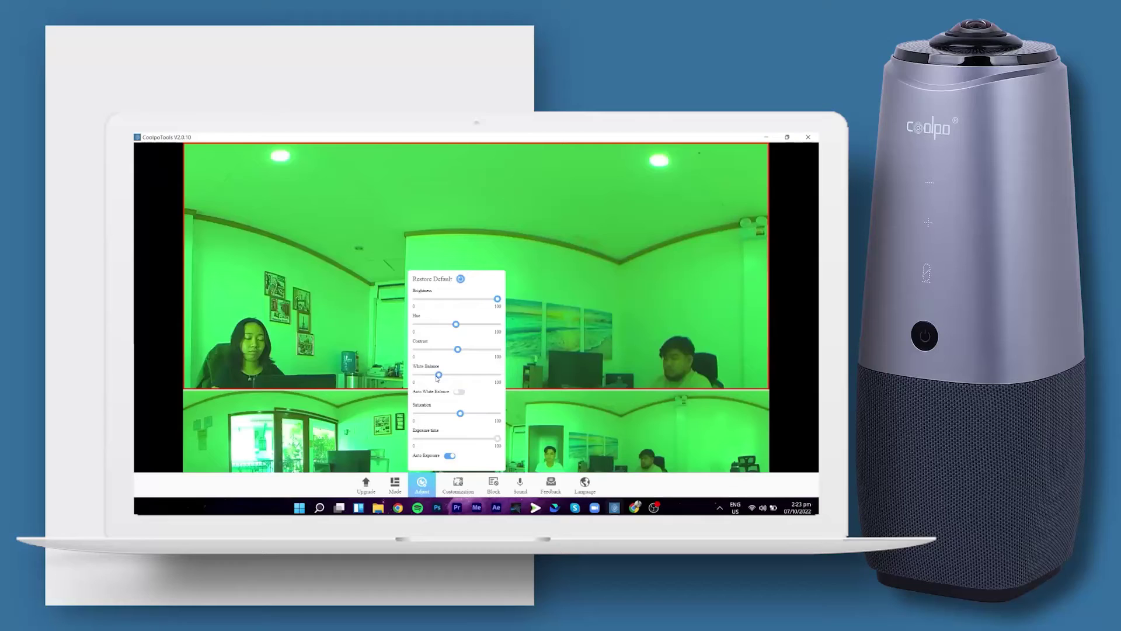
mouse_move(444, 375)
mouse_down()
mouse_move(454, 374)
mouse_move(443, 375)
mouse_up()
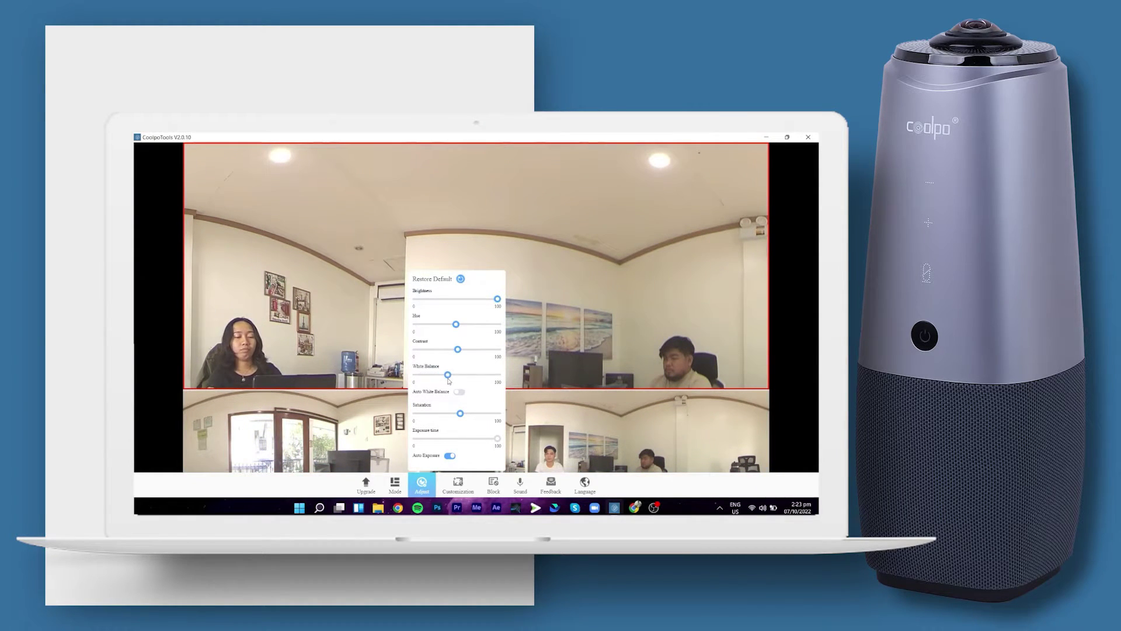
click(460, 391)
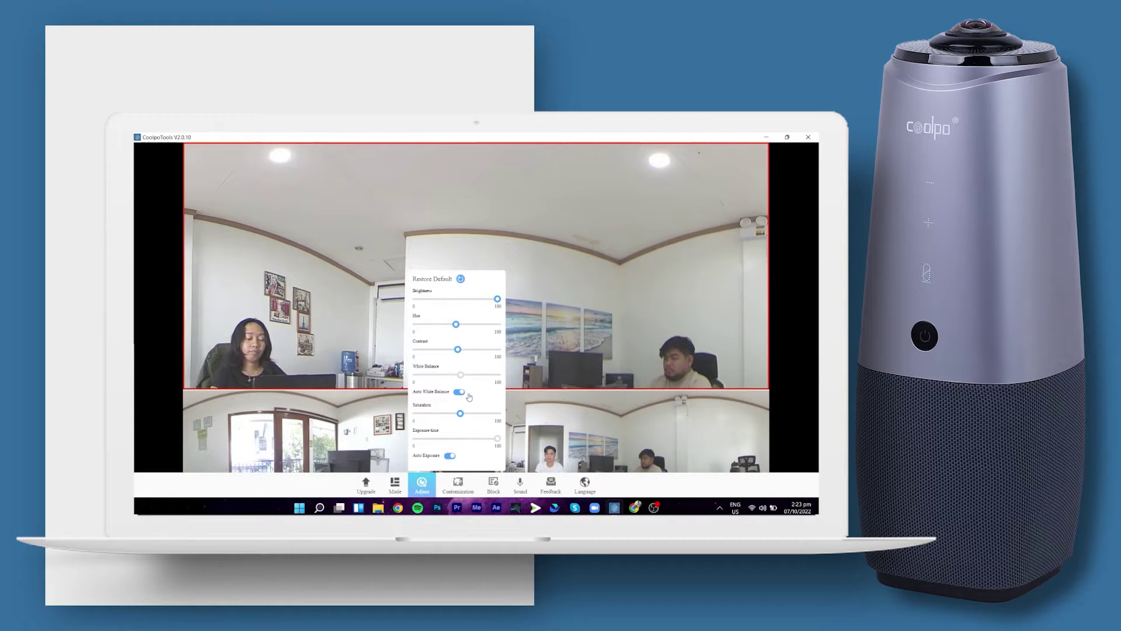
click(422, 483)
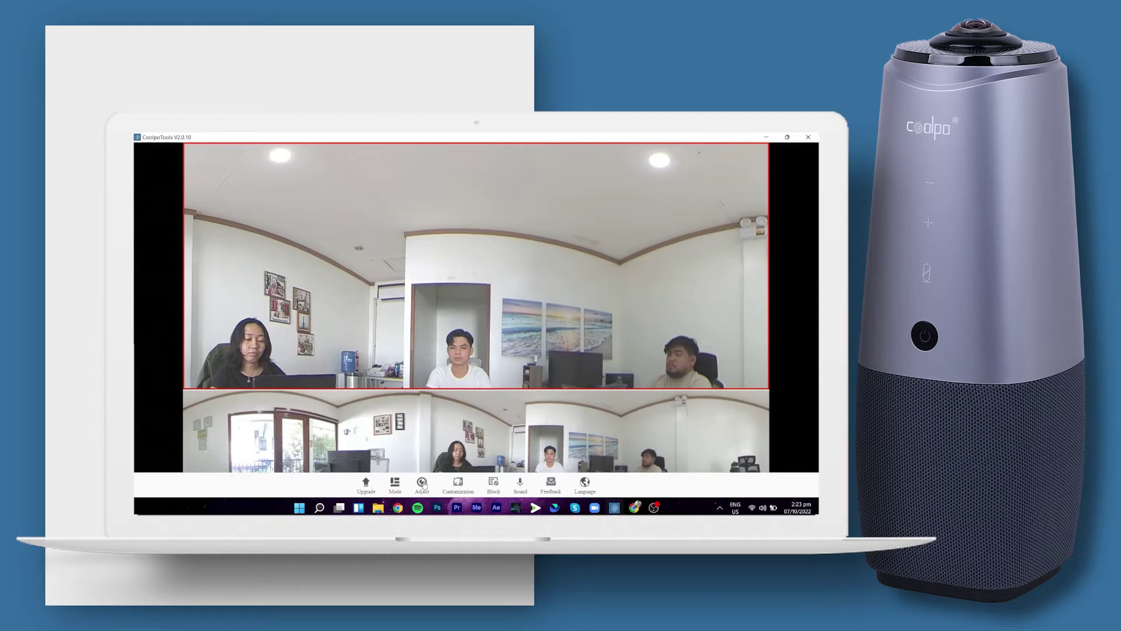
Step: Bring up the save-on-exit dialog with Alt+F4, keeping Mode, Adjust, Customization and Block checked
key(alt+F4)
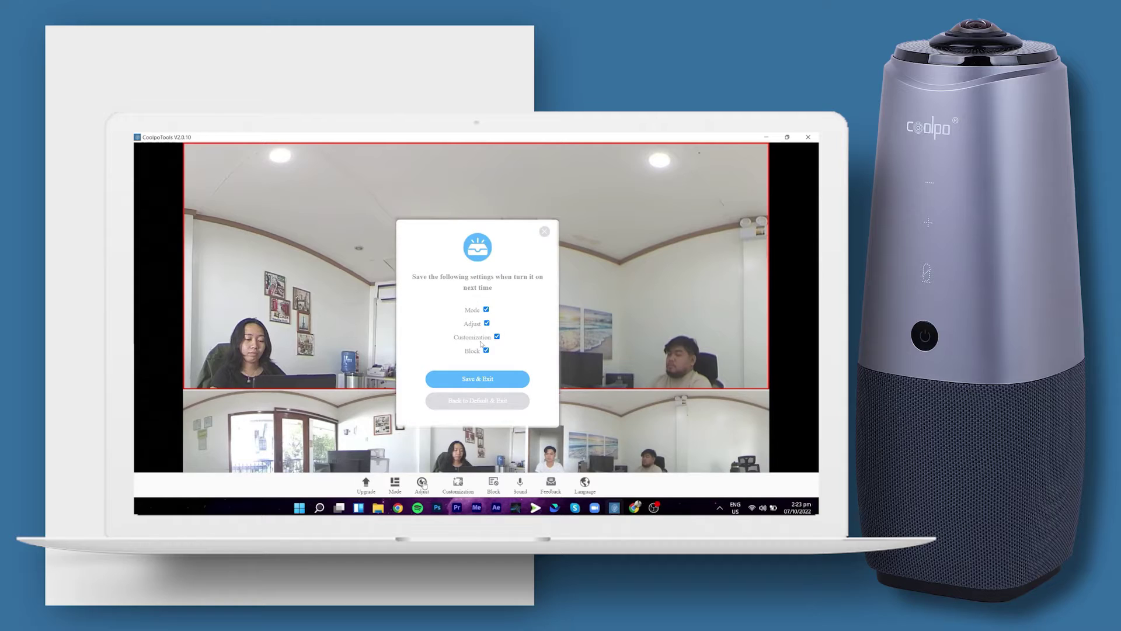